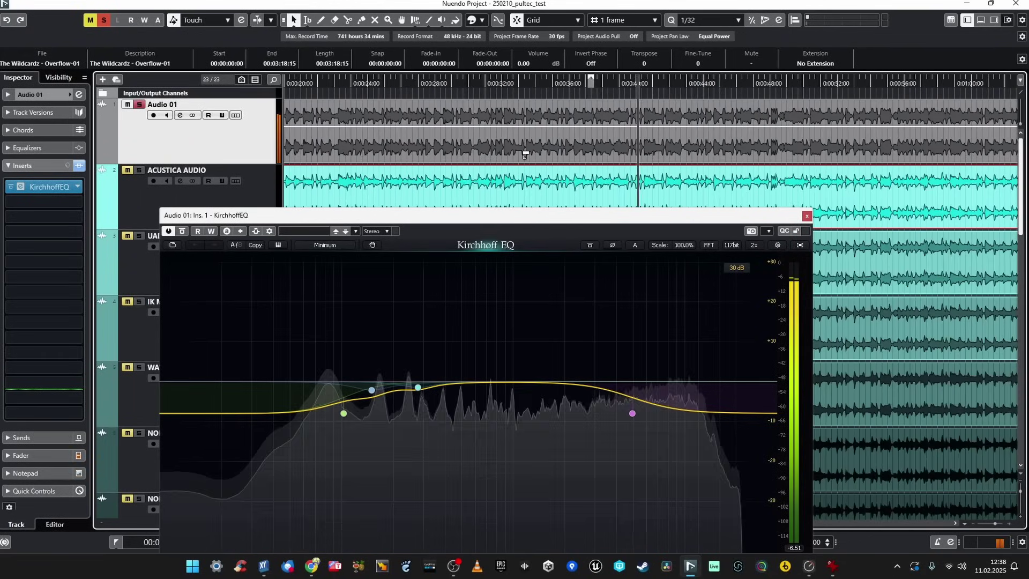
# Step: Stop playback, close the KirchhoffEQ editor on Audio 01 and place the playback cursor at 00:00:16:27
pyautogui.scroll(-3, 563, 205)
pyautogui.scroll(-1, 563, 205)
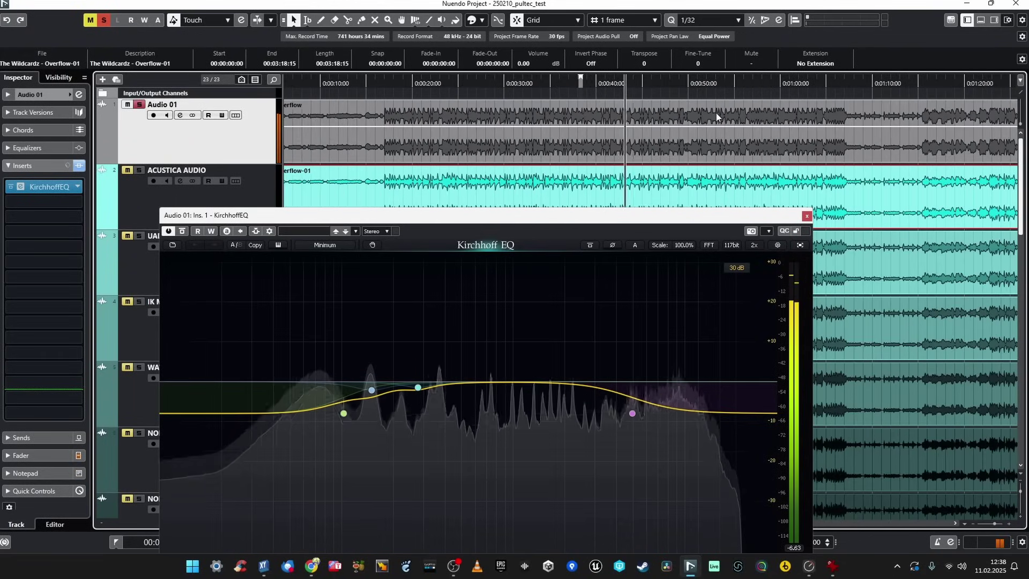
pyautogui.moveTo(650, 215); pyautogui.dragTo(669, 120)
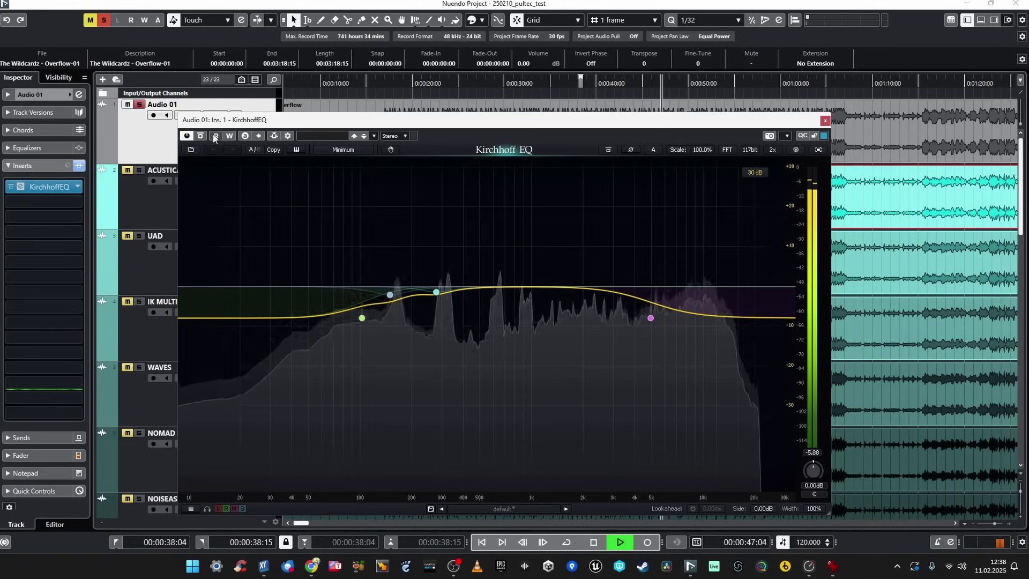
pyautogui.press('space')
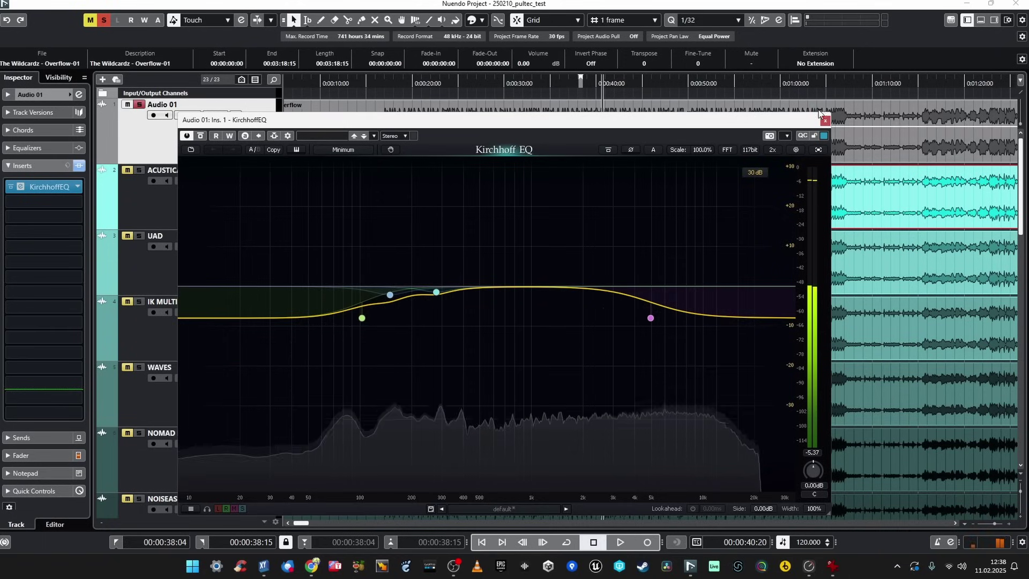
pyautogui.click(825, 120)
pyautogui.moveTo(397, 78); pyautogui.dragTo(370, 136)
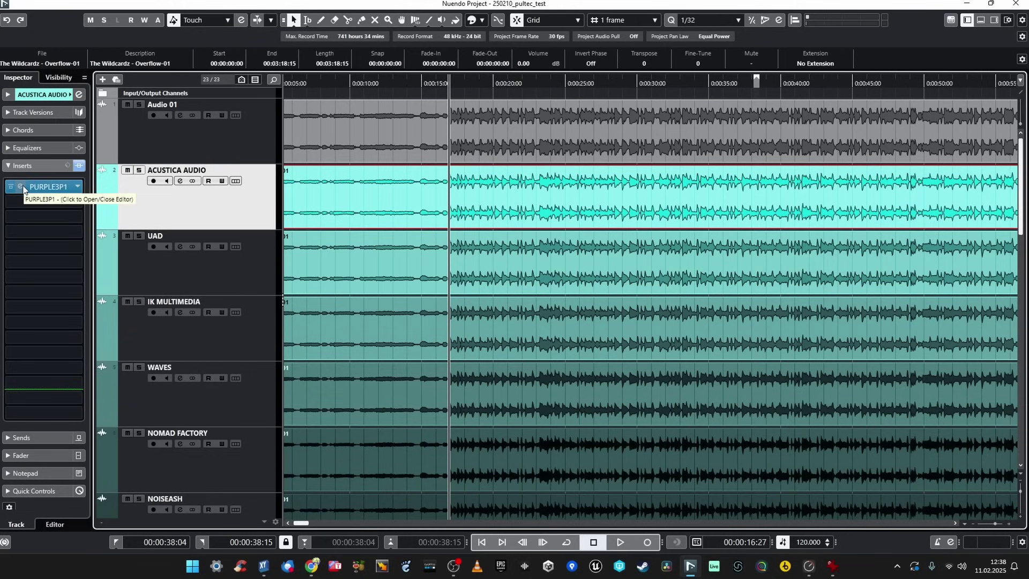
# Step: View the settings of the PURPLE3P1 insert on the ACUSTICA AUDIO track and close its editor
pyautogui.click(26, 186)
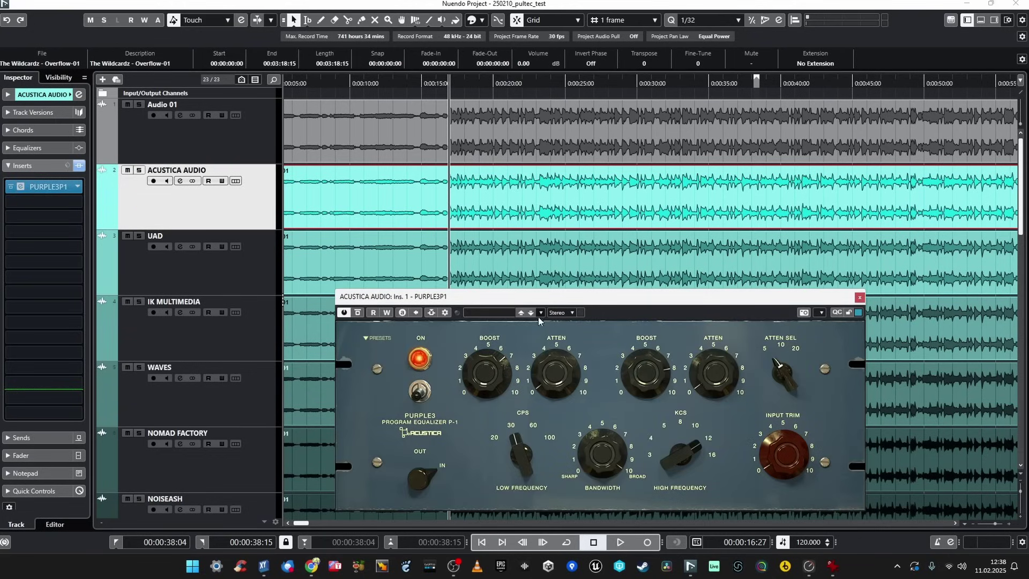
pyautogui.moveTo(540, 299); pyautogui.dragTo(502, 191)
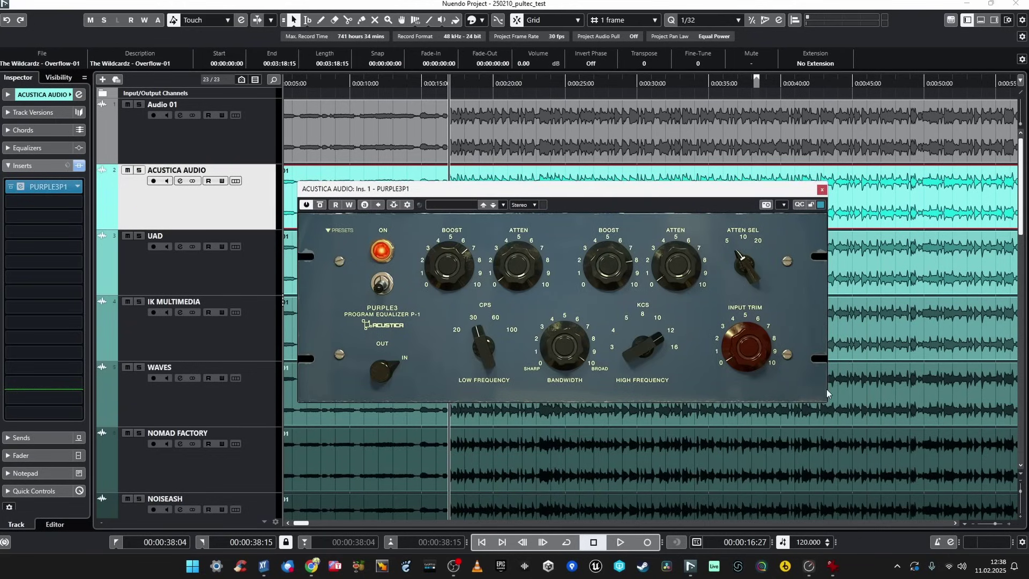
pyautogui.click(822, 189)
# Step: Inspect the UAD Pultec EQP-1A insert settings on the UAD track, then close the plug-in editor
pyautogui.click(192, 270)
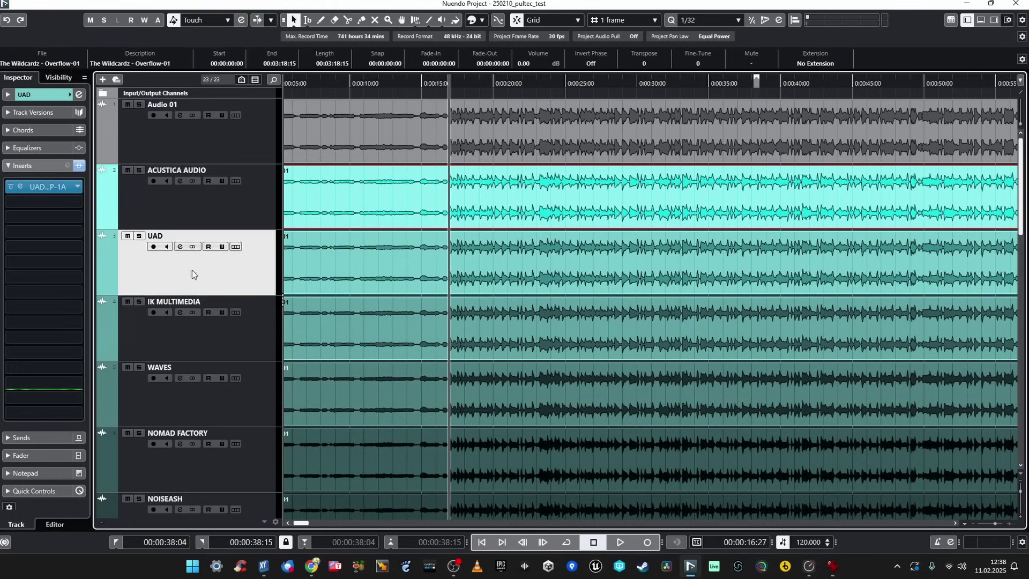
pyautogui.click(40, 188)
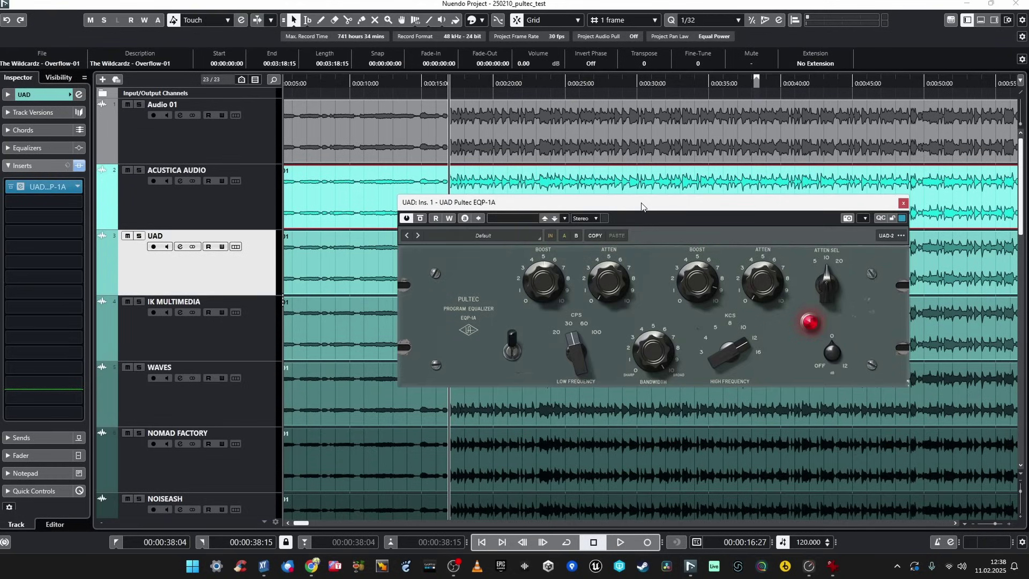
pyautogui.moveTo(642, 207); pyautogui.dragTo(530, 149)
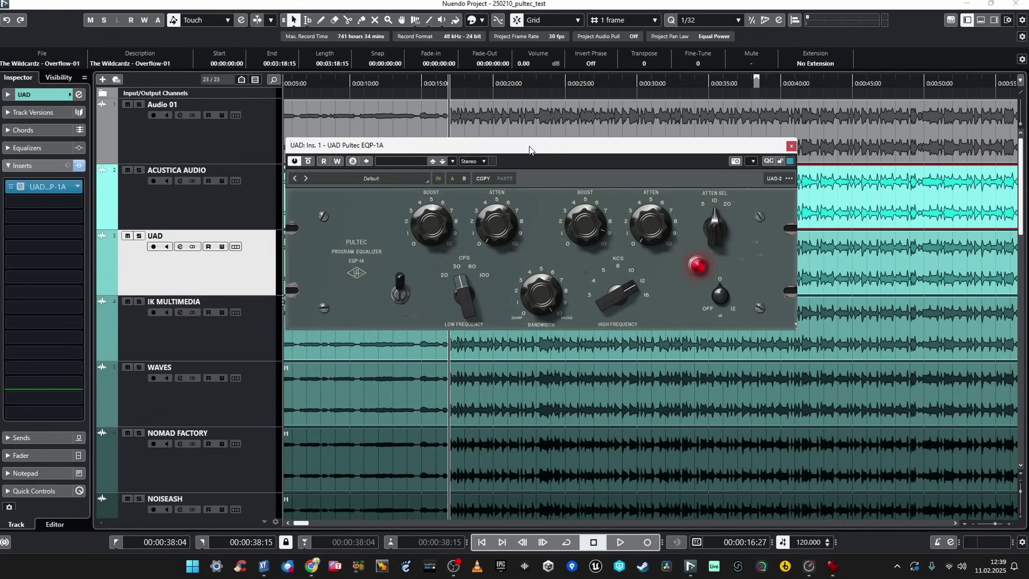
pyautogui.click(791, 146)
# Step: Open the EQP-1A insert on the IK MULTIMEDIA track, enlarge its window to examine the settings, and close it
pyautogui.click(214, 348)
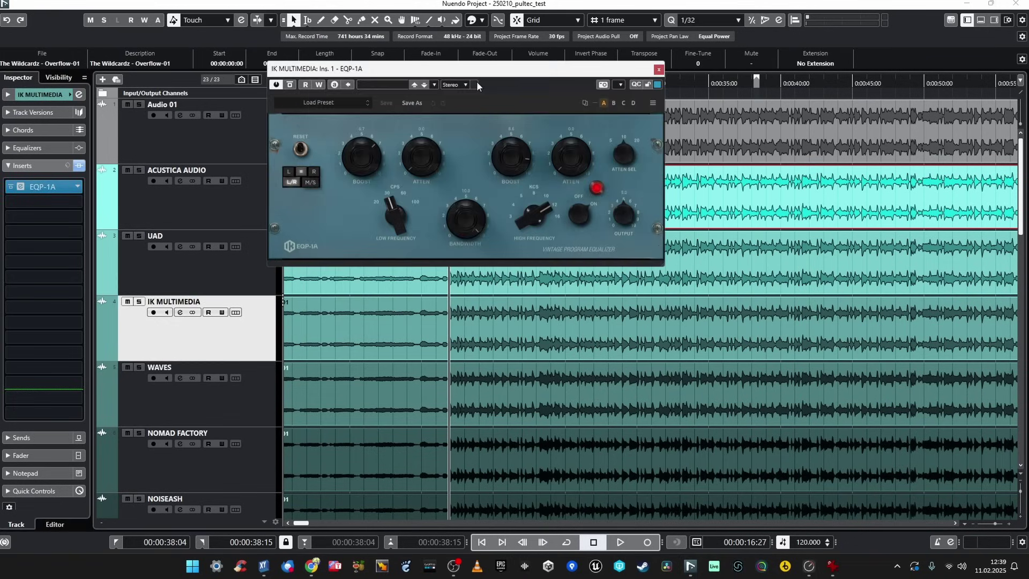
pyautogui.moveTo(520, 69); pyautogui.dragTo(520, 146)
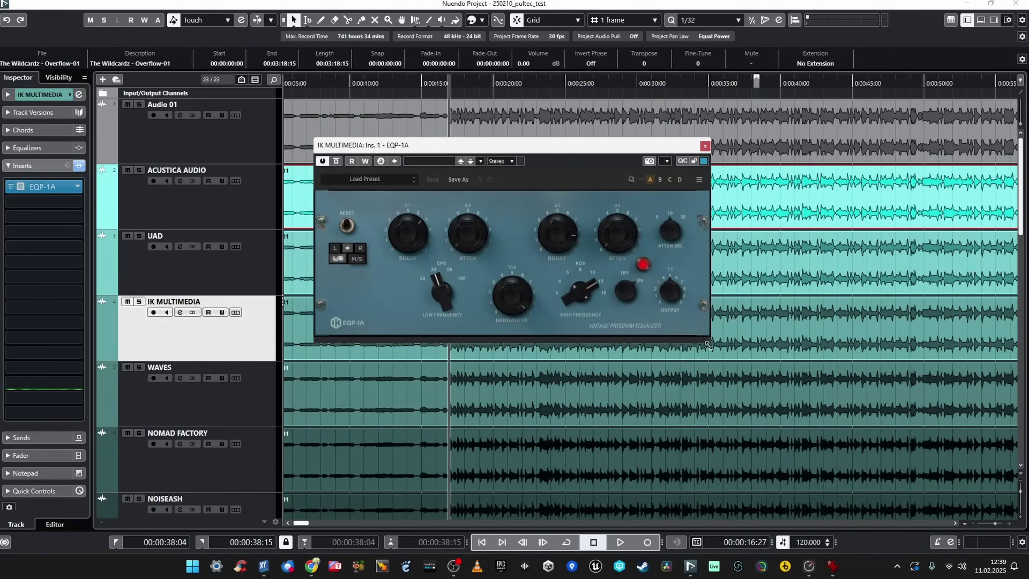
pyautogui.moveTo(708, 345); pyautogui.dragTo(831, 396)
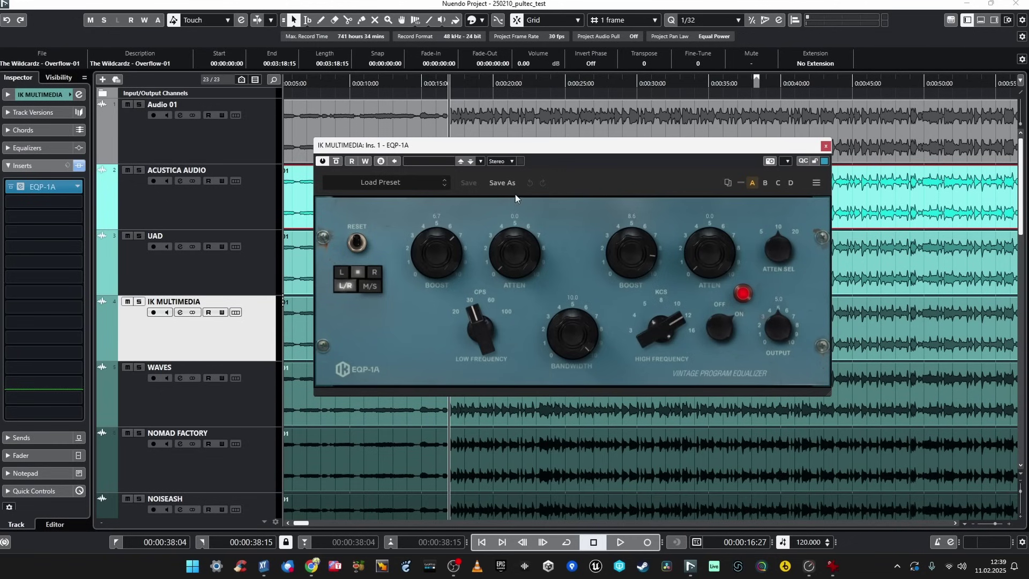
pyautogui.click(826, 146)
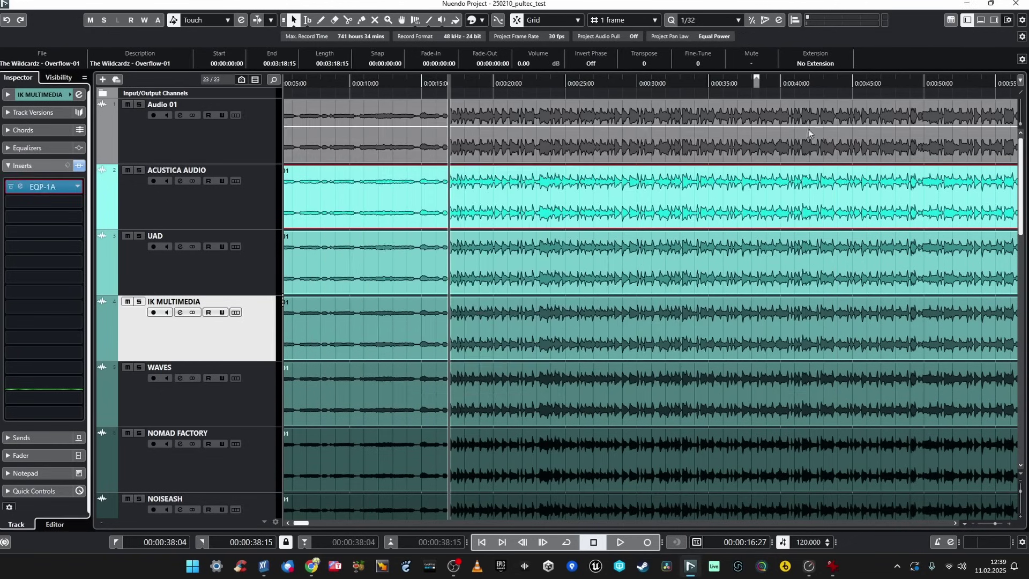
# Step: Examine the PuigTec EQP1A Stereo insert settings on the WAVES track and close its editor
pyautogui.click(162, 403)
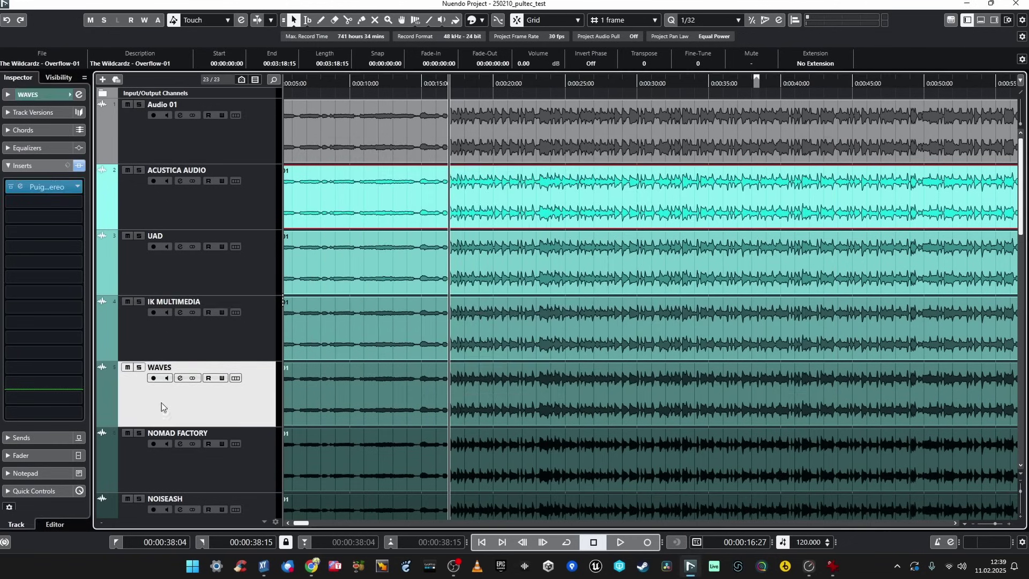
pyautogui.click(37, 188)
pyautogui.moveTo(531, 186); pyautogui.dragTo(526, 133)
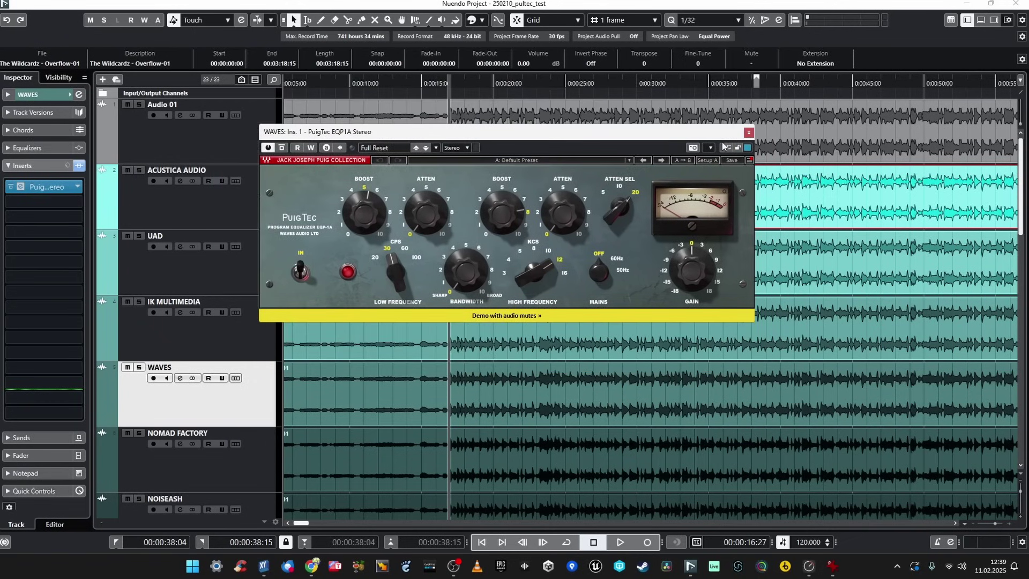
pyautogui.click(749, 133)
# Step: Inspect the Pulse-Tec EQs 2 insert on the NOMAD FACTORY track, including its analog character amount, and close the editor
pyautogui.scroll(-3, 380, 213)
pyautogui.click(214, 375)
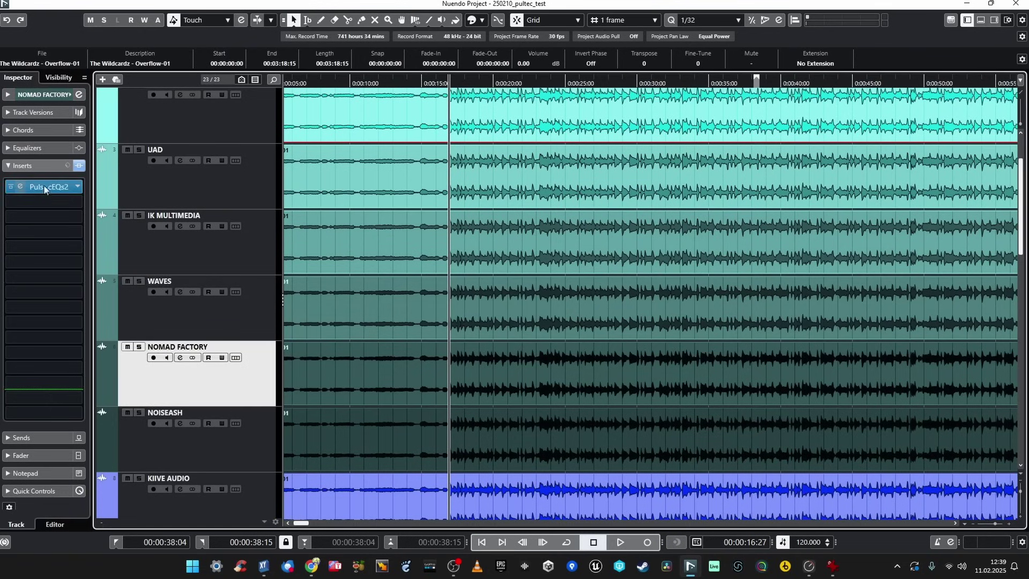
pyautogui.click(28, 186)
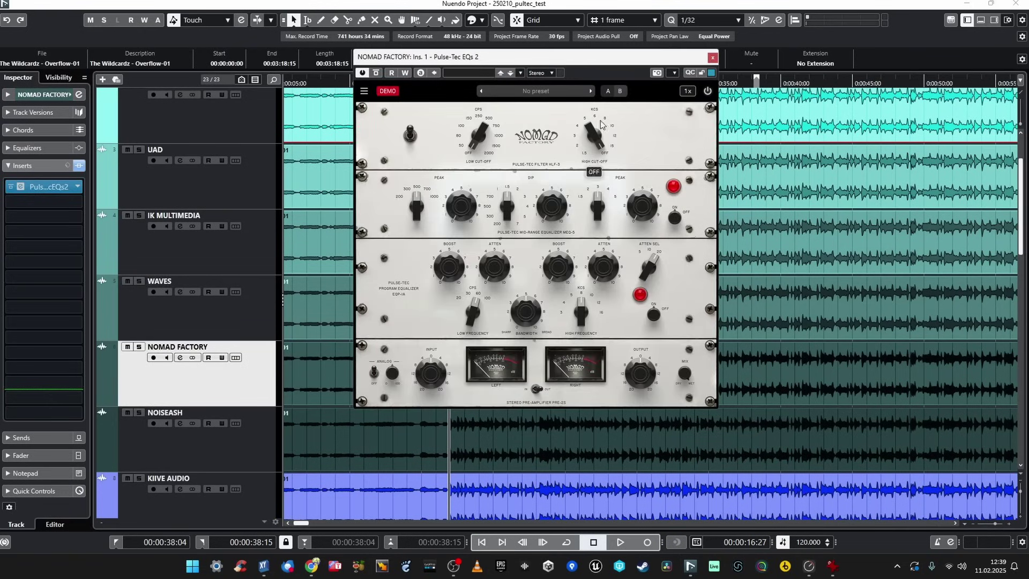
pyautogui.moveTo(571, 57); pyautogui.dragTo(534, 48)
pyautogui.moveTo(562, 208)
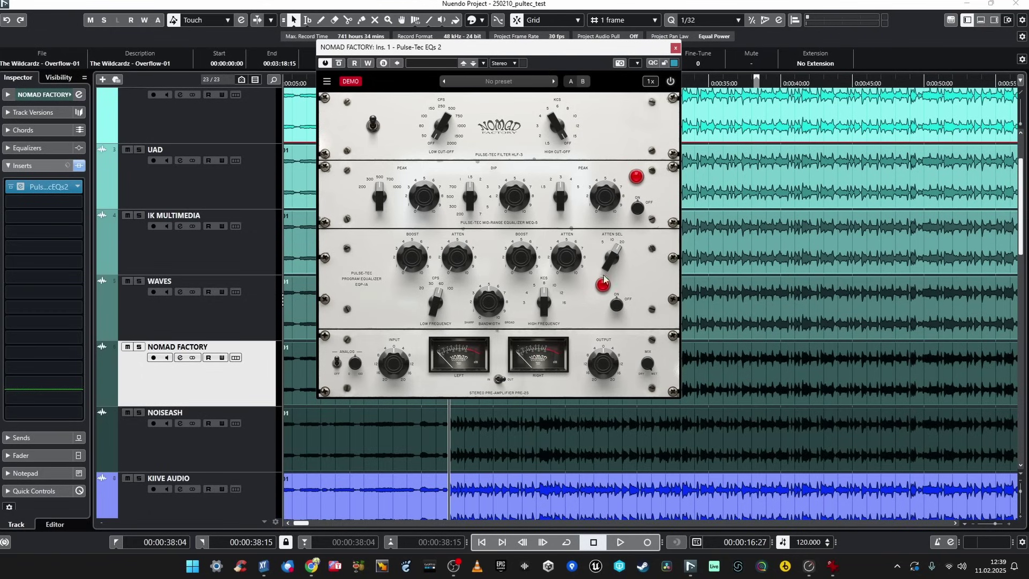
pyautogui.moveTo(358, 369)
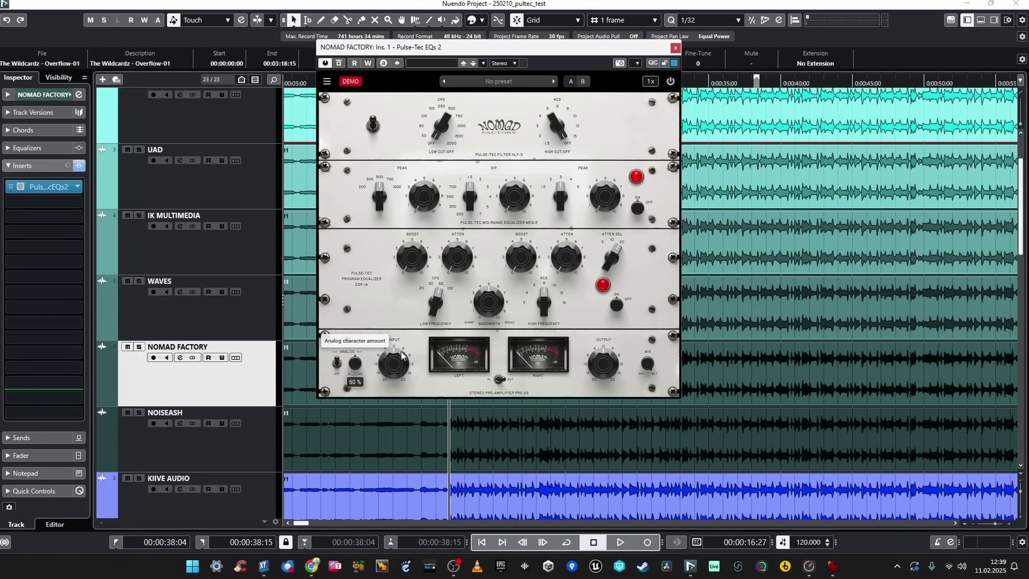
pyautogui.click(674, 49)
# Step: Open the Rule Tec EQ1A insert on the NOISEASH track, enlarge its window to review the settings, and close it
pyautogui.click(250, 444)
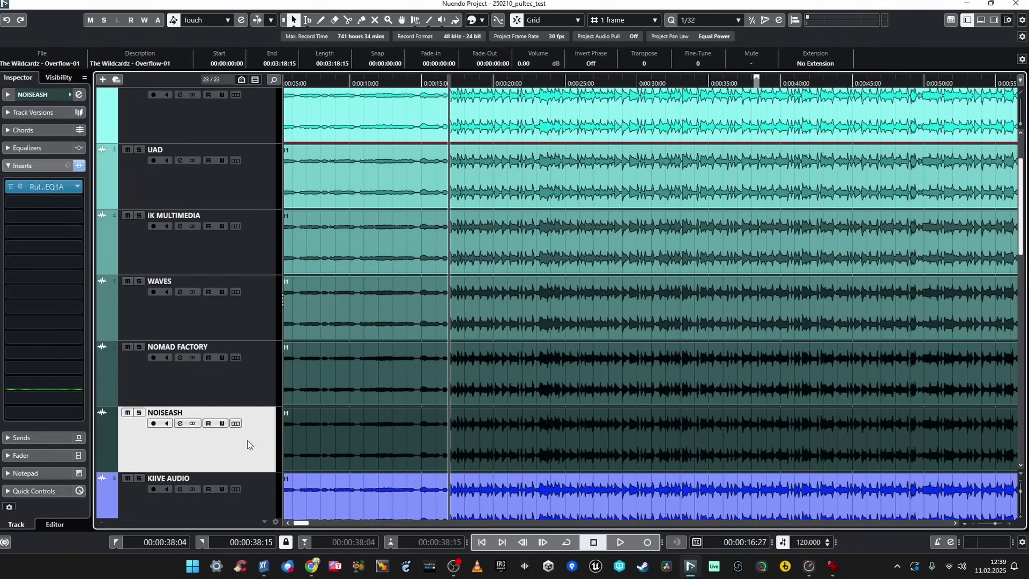
pyautogui.click(19, 188)
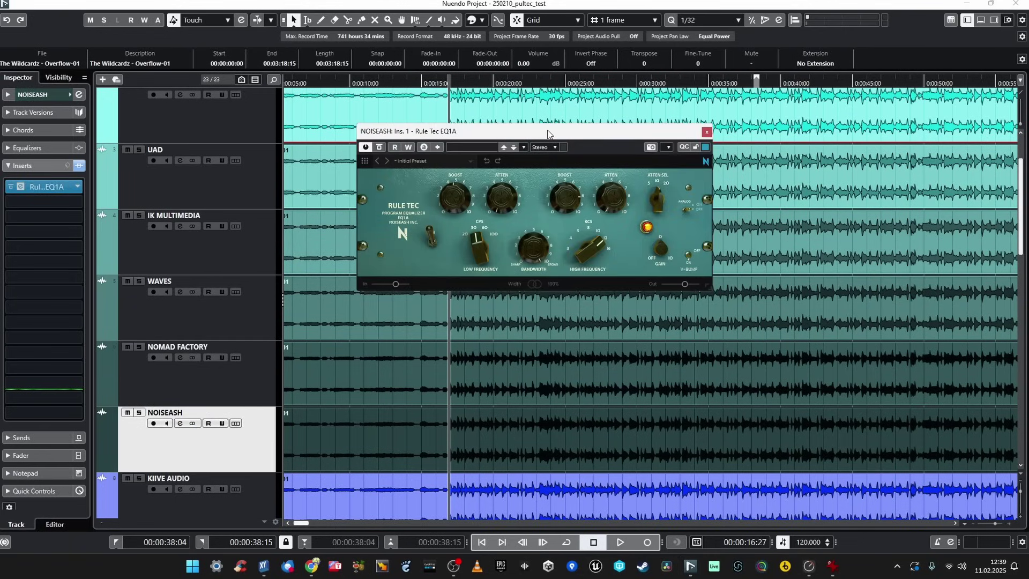
pyautogui.moveTo(548, 133); pyautogui.dragTo(520, 116)
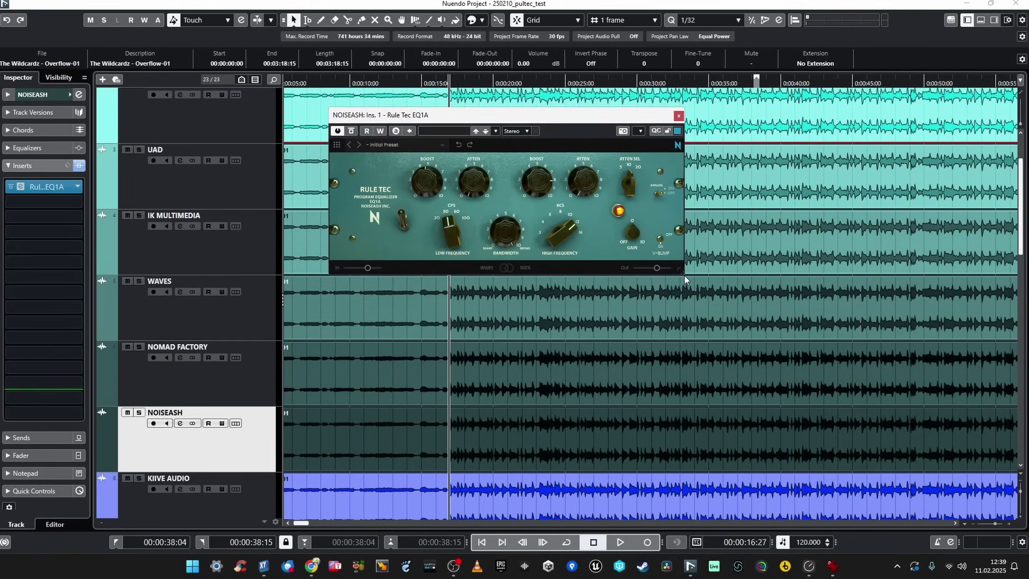
pyautogui.moveTo(680, 270); pyautogui.dragTo(834, 329)
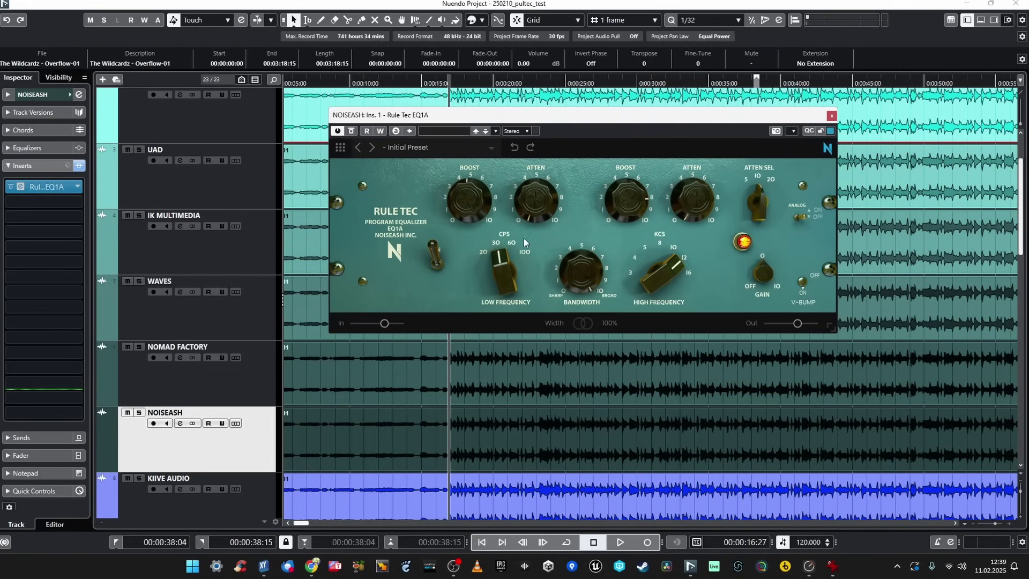
pyautogui.moveTo(559, 122); pyautogui.dragTo(521, 111)
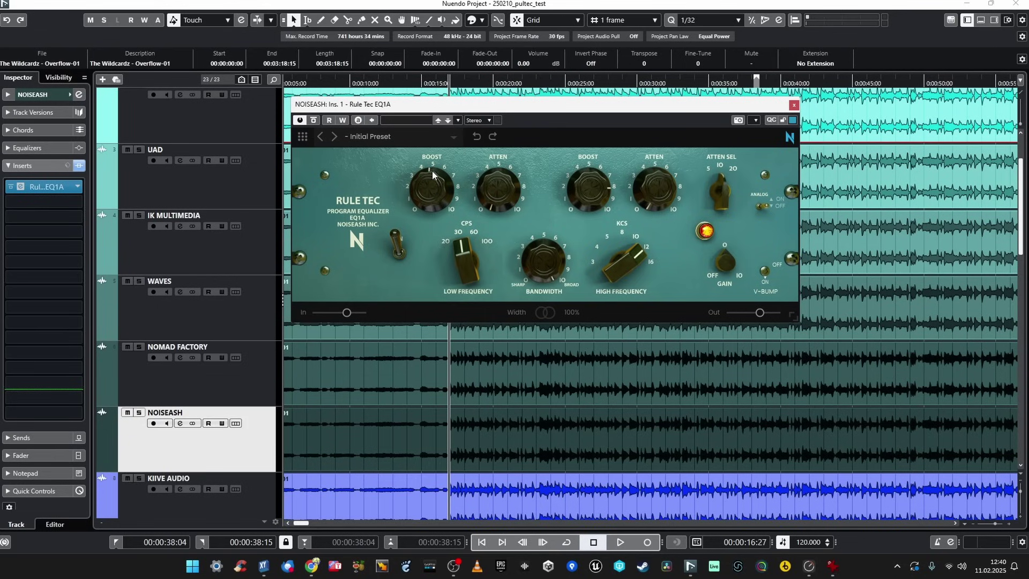
pyautogui.click(795, 106)
# Step: Select the consecutive tracks from ACUSTICA AUDIO through NOISEASH
pyautogui.scroll(-2, 233, 259)
pyautogui.scroll(4, 261, 239)
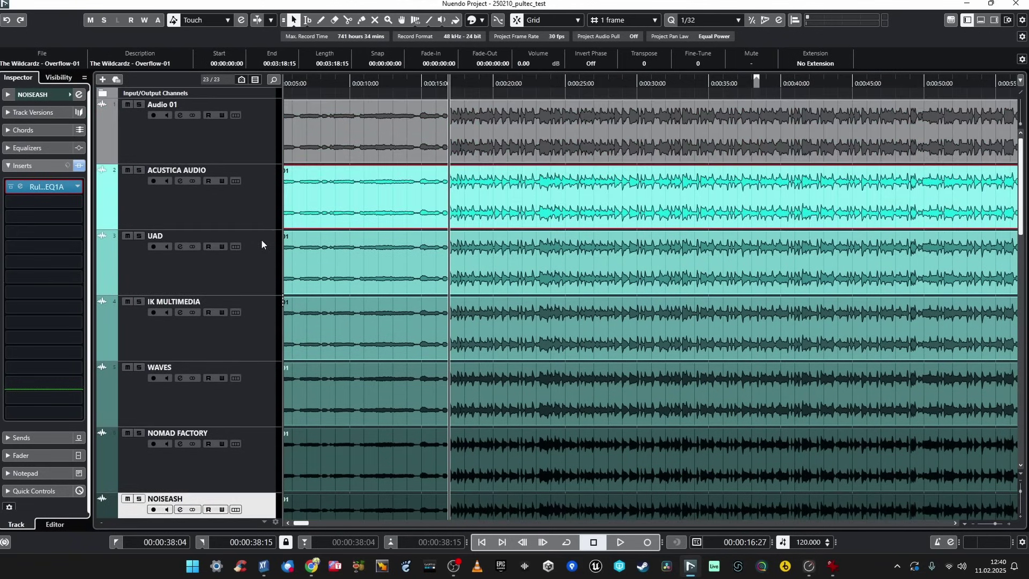
pyautogui.keyDown('shift'); pyautogui.click(249, 224); pyautogui.keyUp('shift')
pyautogui.scroll(-3, 372, 253)
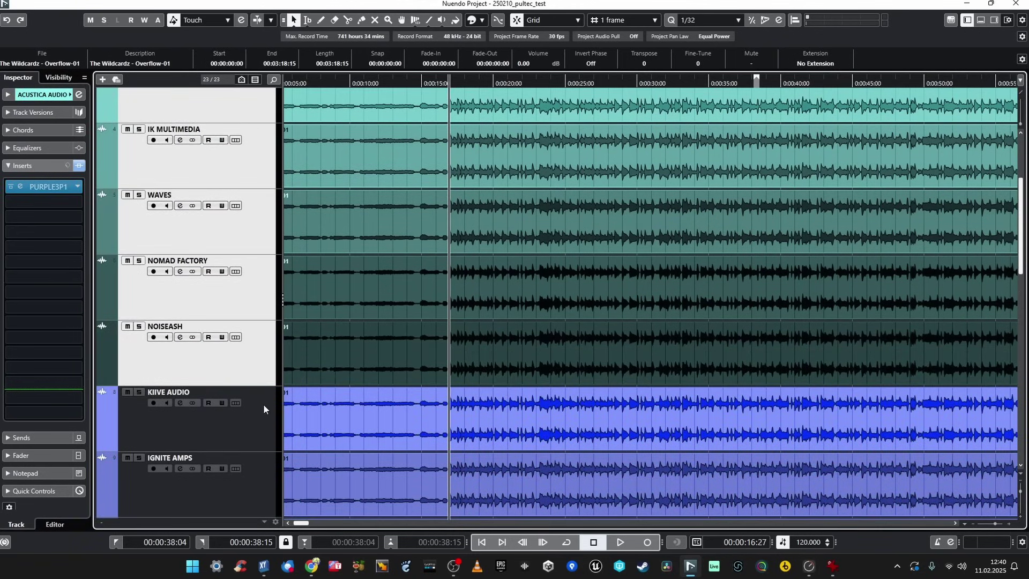
# Step: Review the Warmy EP1A V2 insert settings on the KIIVE AUDIO track and close its editor
pyautogui.scroll(-3, 239, 413)
pyautogui.click(216, 264)
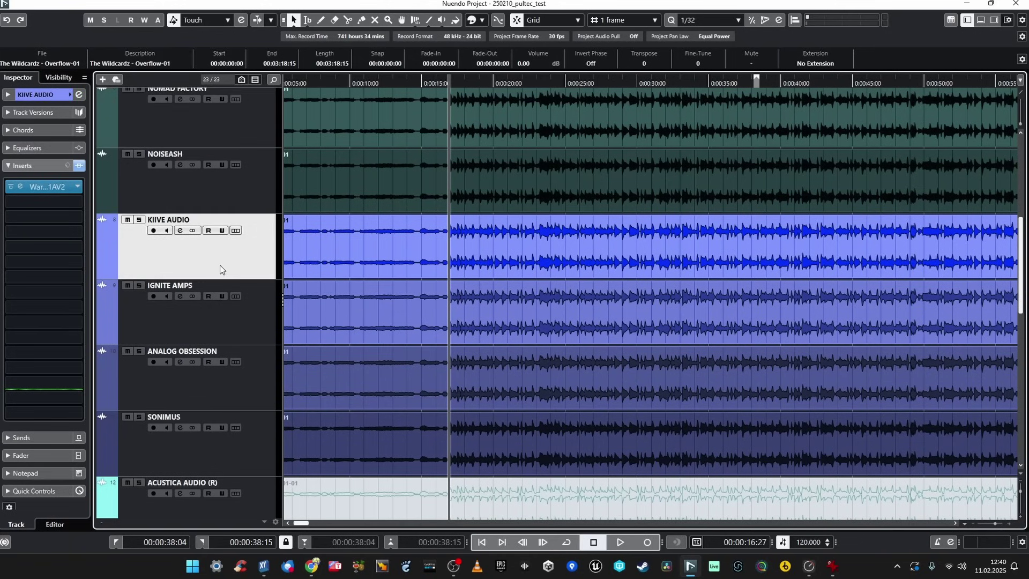
pyautogui.click(27, 187)
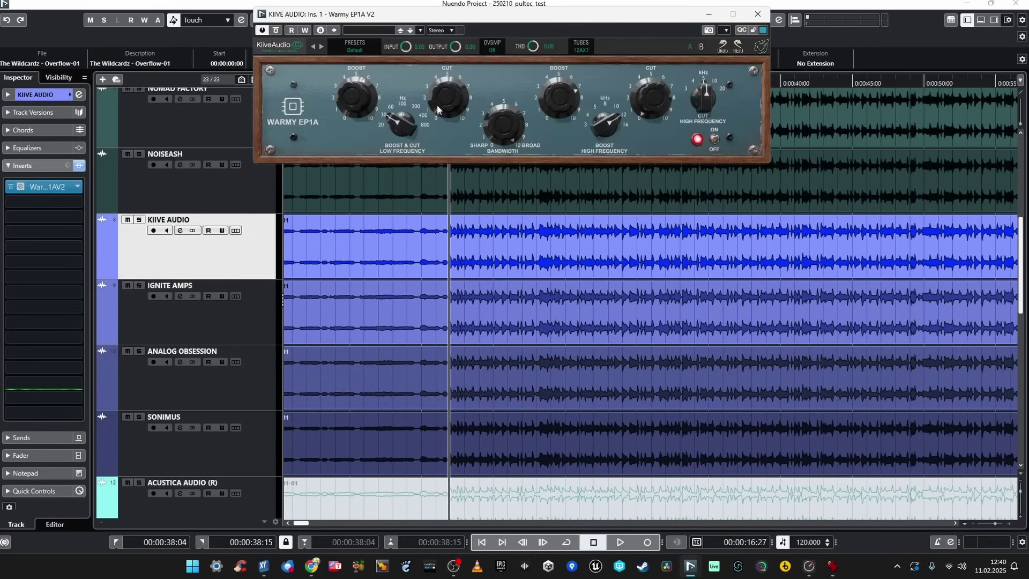
pyautogui.moveTo(520, 22); pyautogui.dragTo(536, 97)
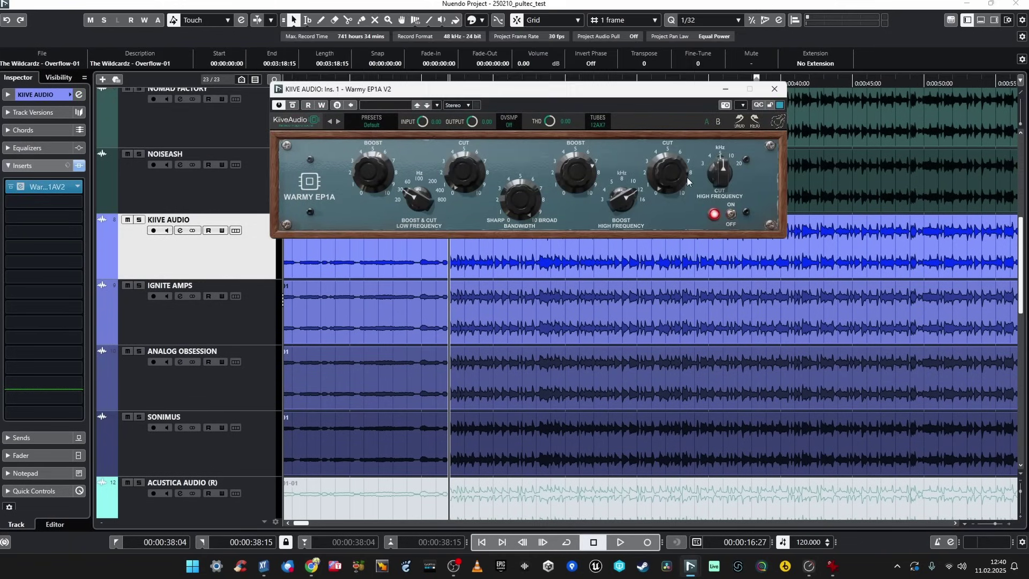
pyautogui.click(774, 88)
# Step: Examine the PTEq-X insert settings on the IGNITE AMPS track and close the plug-in editor
pyautogui.press('Down')
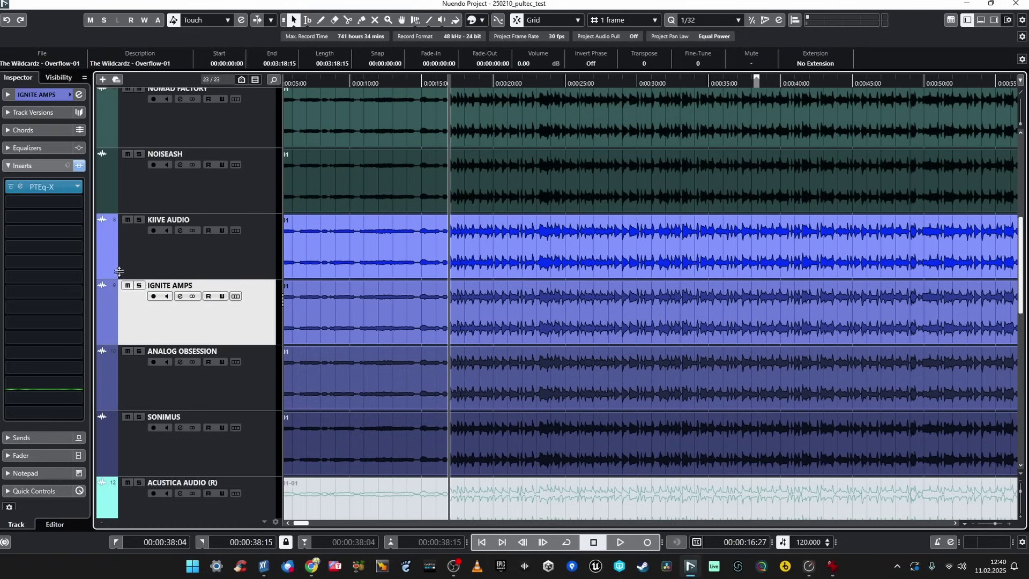
pyautogui.click(27, 187)
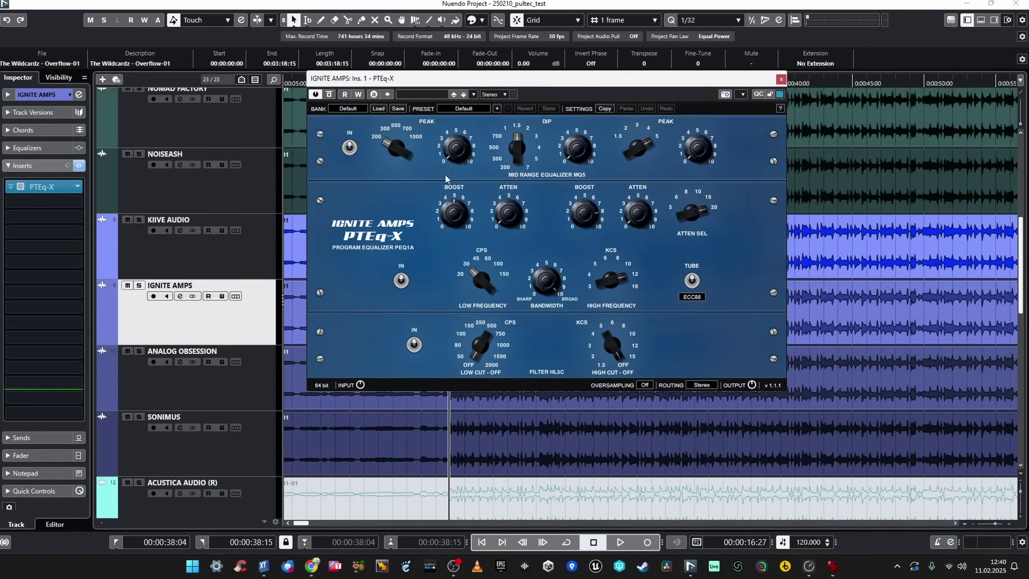
pyautogui.moveTo(567, 86)
pyautogui.mouseDown()
pyautogui.moveTo(565, 75)
pyautogui.moveTo(588, 84)
pyautogui.moveTo(562, 88)
pyautogui.mouseUp()
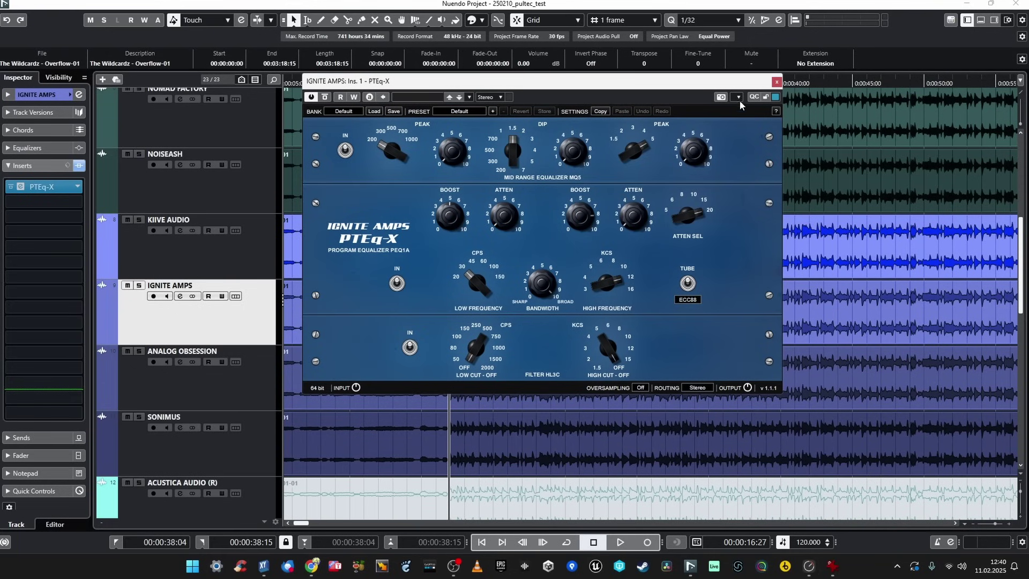
pyautogui.click(778, 83)
# Step: Open the Rare insert on the ANALOG OBSESSION track, enlarge its window to view the settings, and close it
pyautogui.click(244, 370)
pyautogui.click(30, 184)
pyautogui.moveTo(546, 154); pyautogui.dragTo(508, 151)
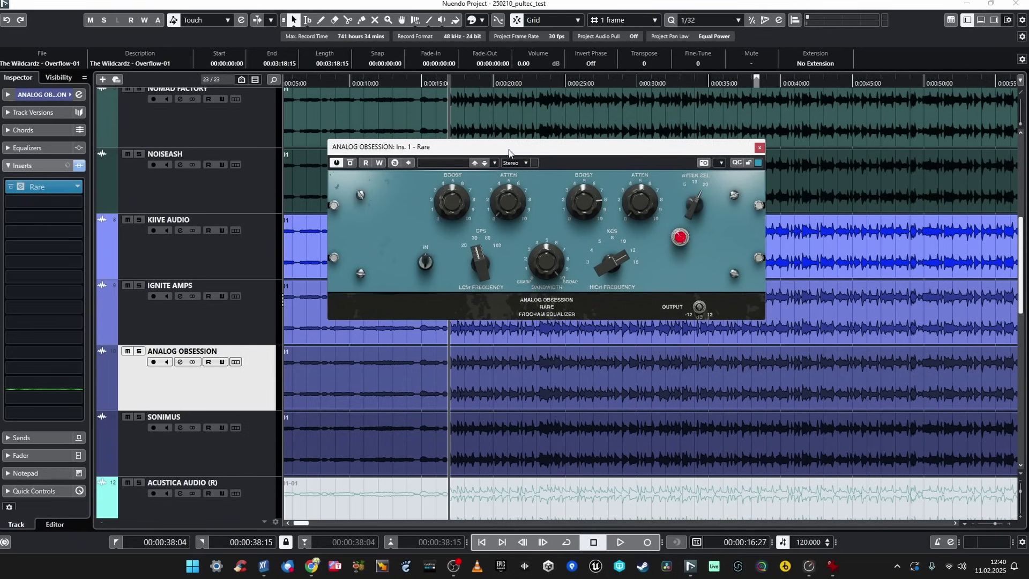
pyautogui.moveTo(770, 324); pyautogui.dragTo(779, 394)
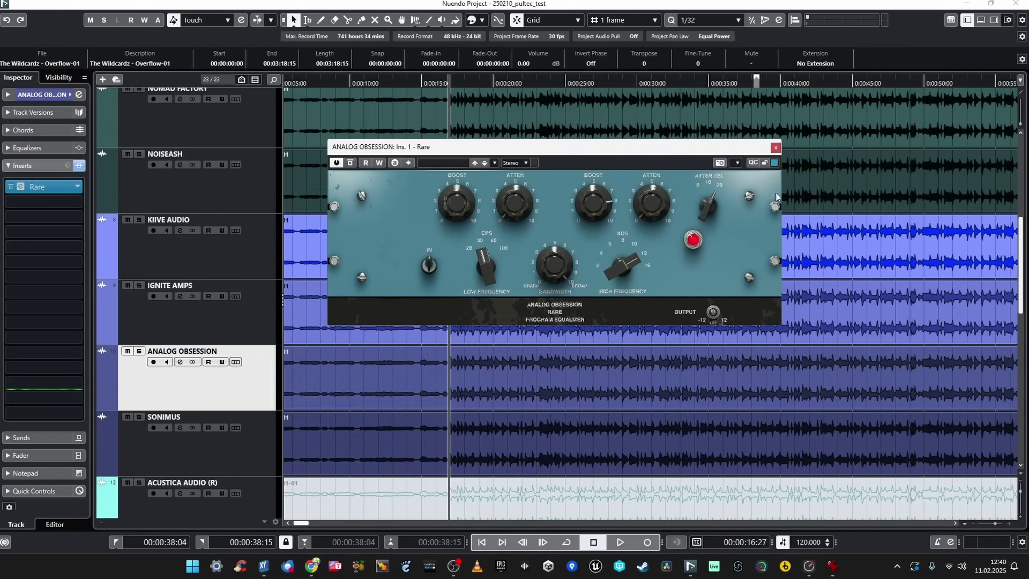
pyautogui.click(775, 149)
# Step: Open the SonEQ insert on the SONIMUS track, examine its EQ and Drive settings, and close the plug-in editor
pyautogui.click(244, 445)
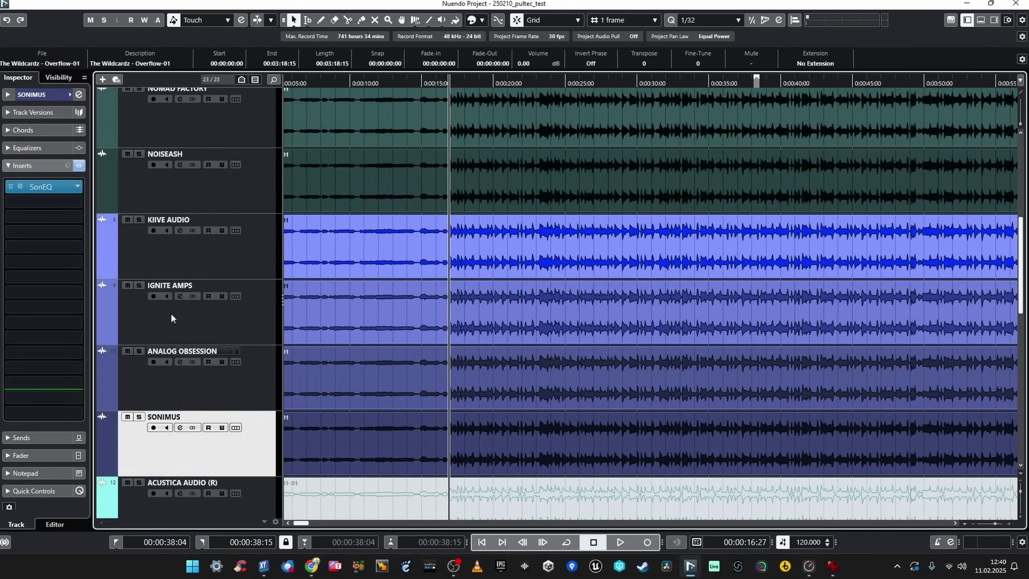
pyautogui.click(38, 187)
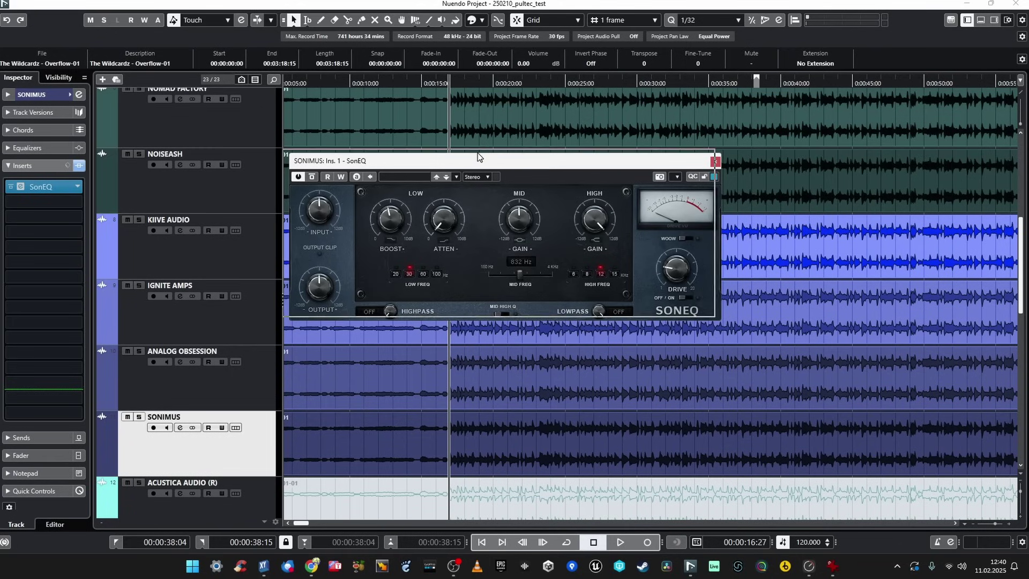
pyautogui.moveTo(483, 160); pyautogui.dragTo(478, 156)
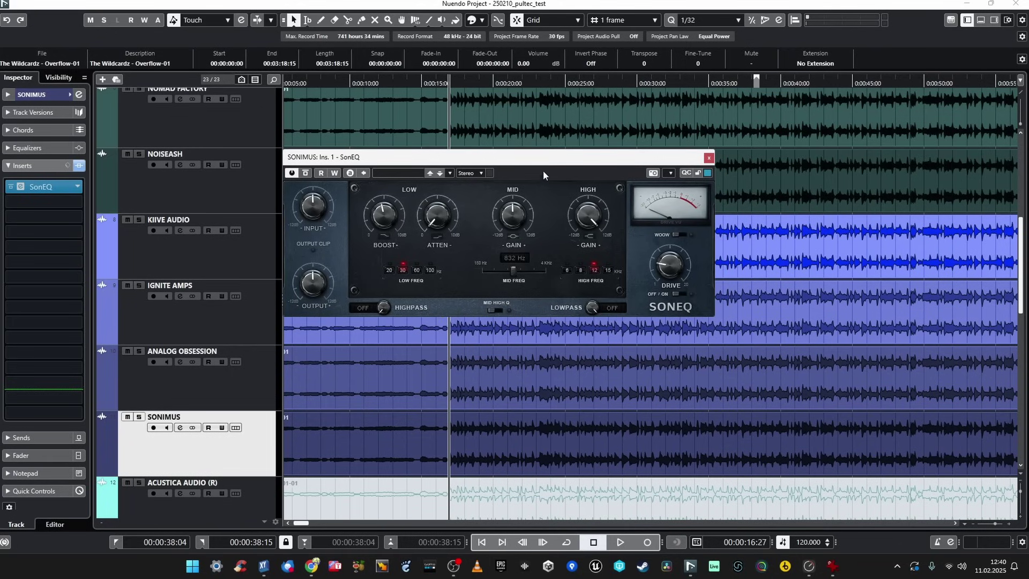
pyautogui.moveTo(533, 165); pyautogui.dragTo(537, 168)
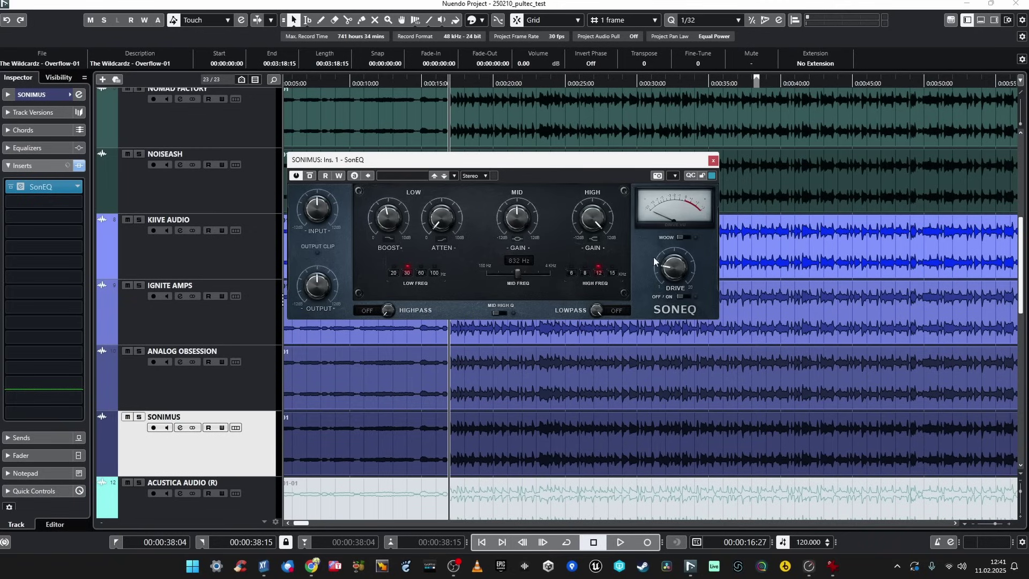
pyautogui.click(685, 297)
pyautogui.click(713, 160)
# Step: Compare the soloed ACUSTICA AUDIO track dry and processed by alternately bypassing and re-enabling its PURPLE3P1 insert during playback
pyautogui.scroll(5, 657, 209)
pyautogui.click(374, 180)
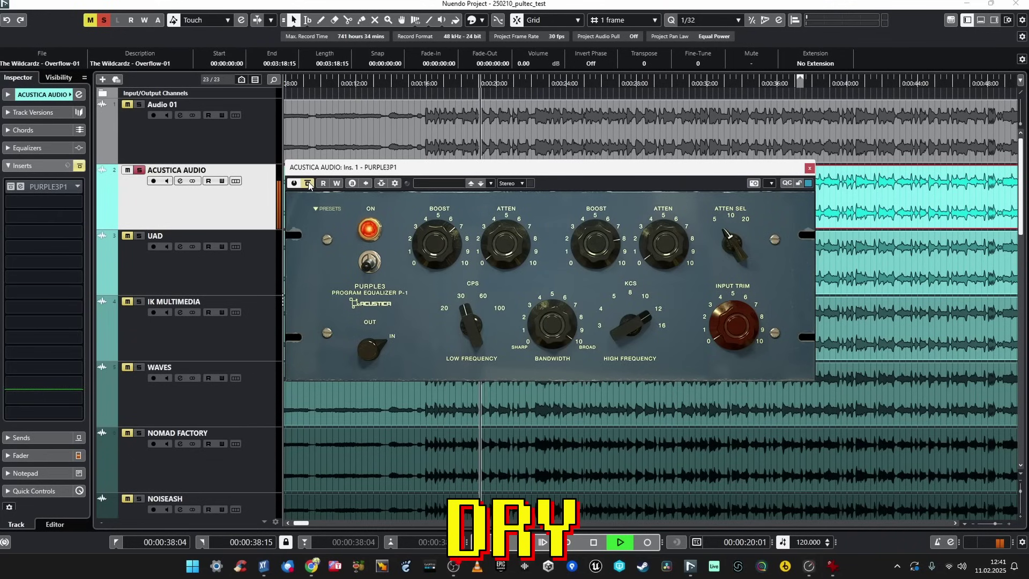
pyautogui.click(309, 183)
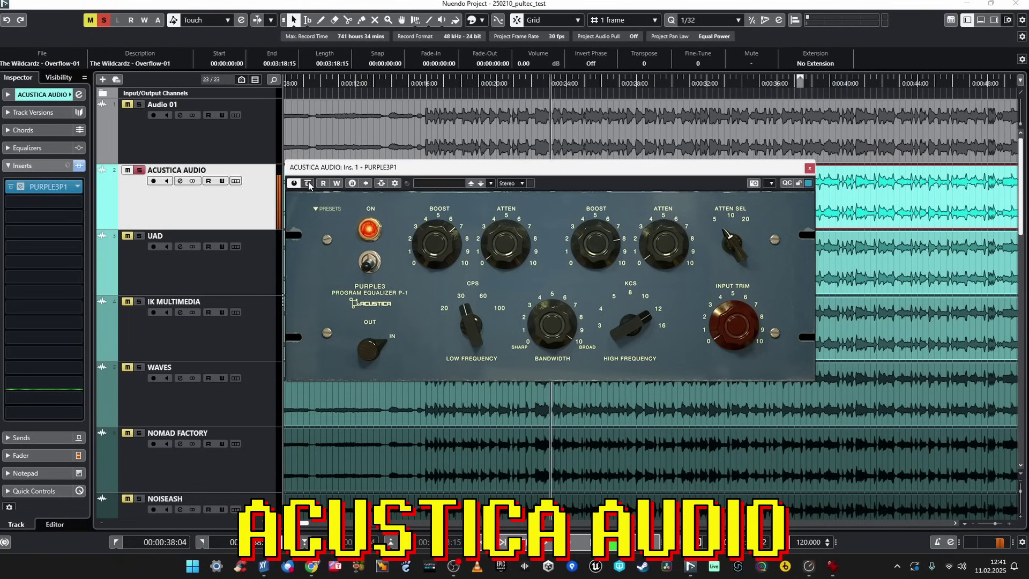
pyautogui.click(309, 183)
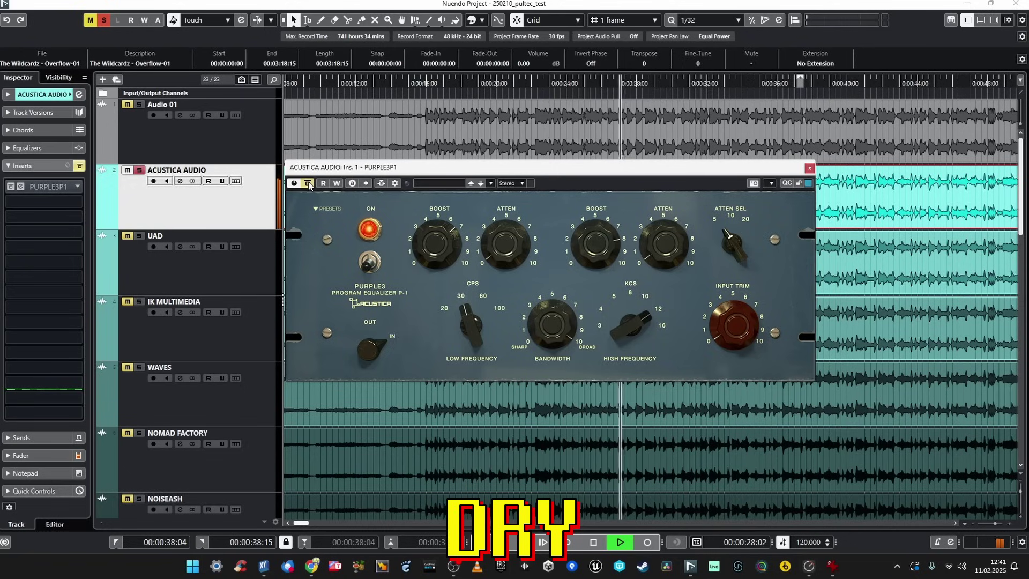
pyautogui.click(308, 182)
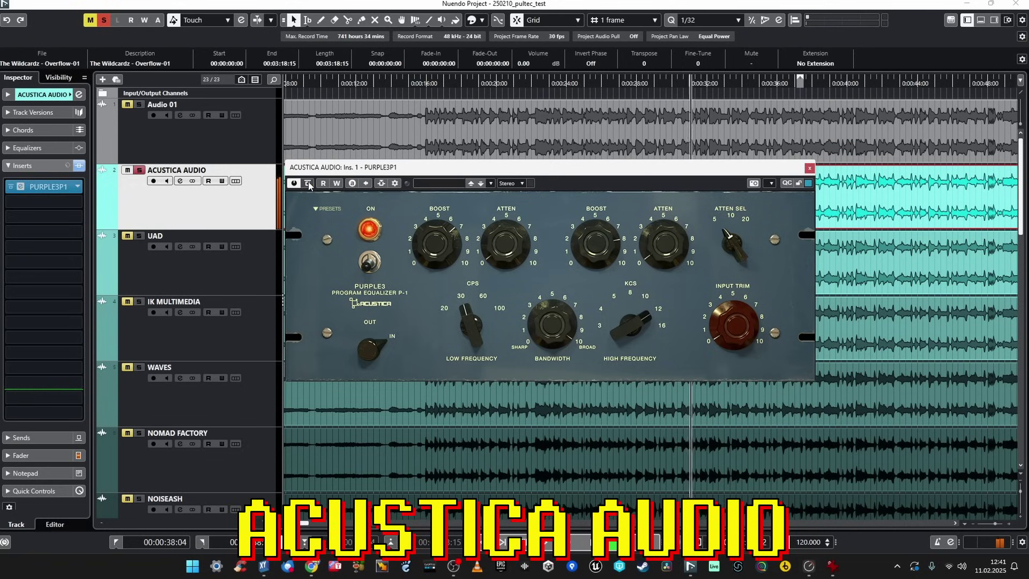
pyautogui.press('space')
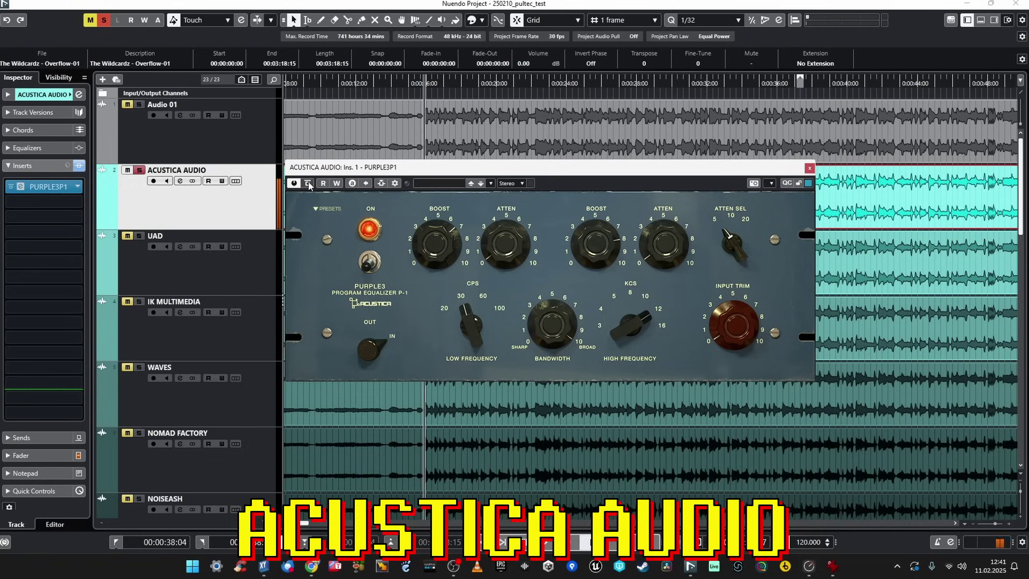